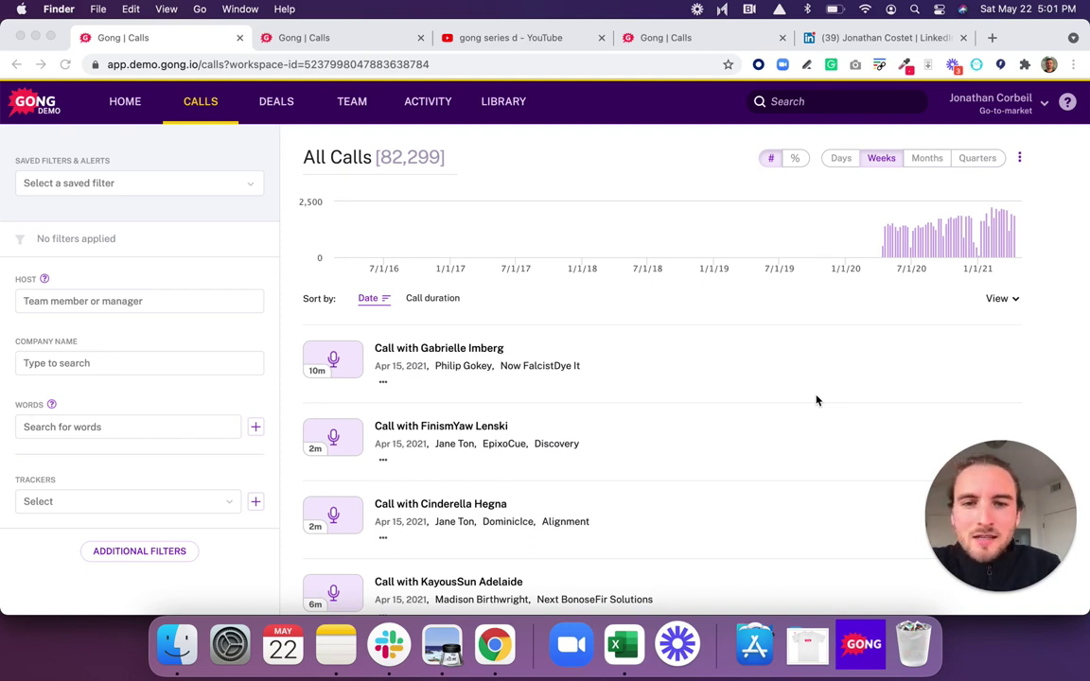
- Filter the calls for "sales coaching" said only by the other party, excluding ABC Company, and browse the matching snippets
click(187, 429)
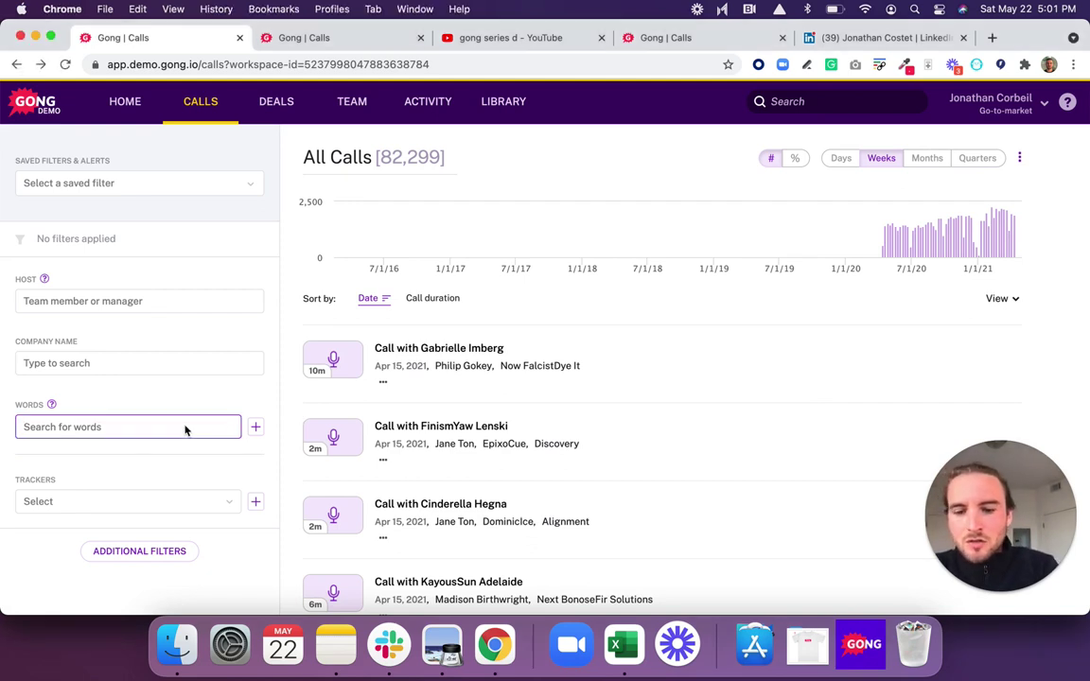
text(sales coa)
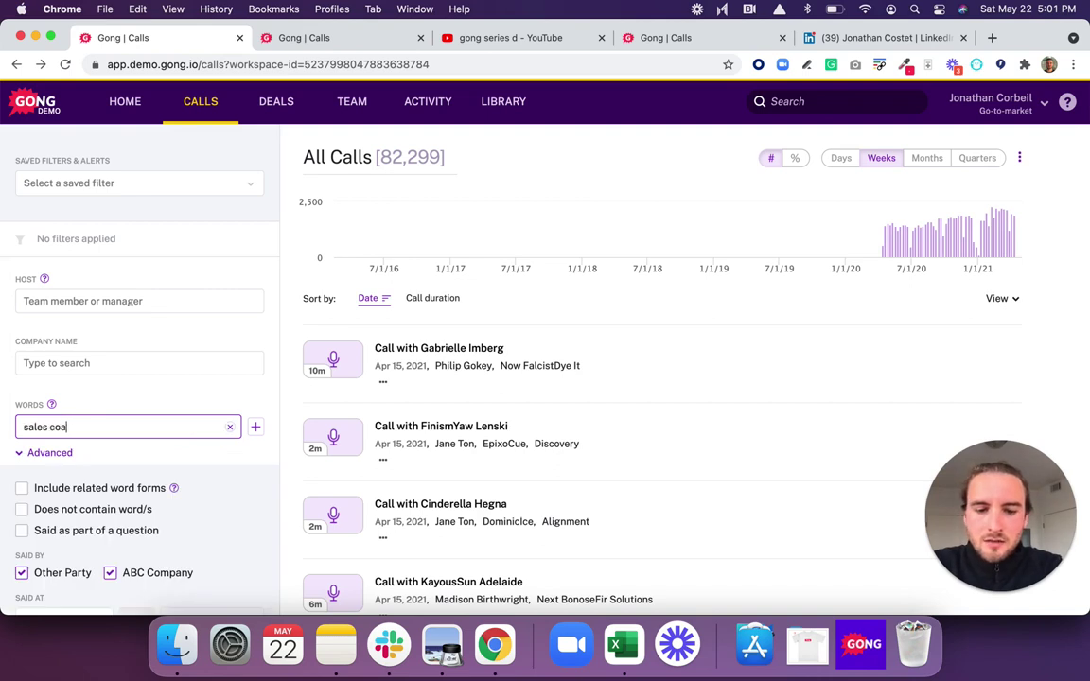
text(ching)
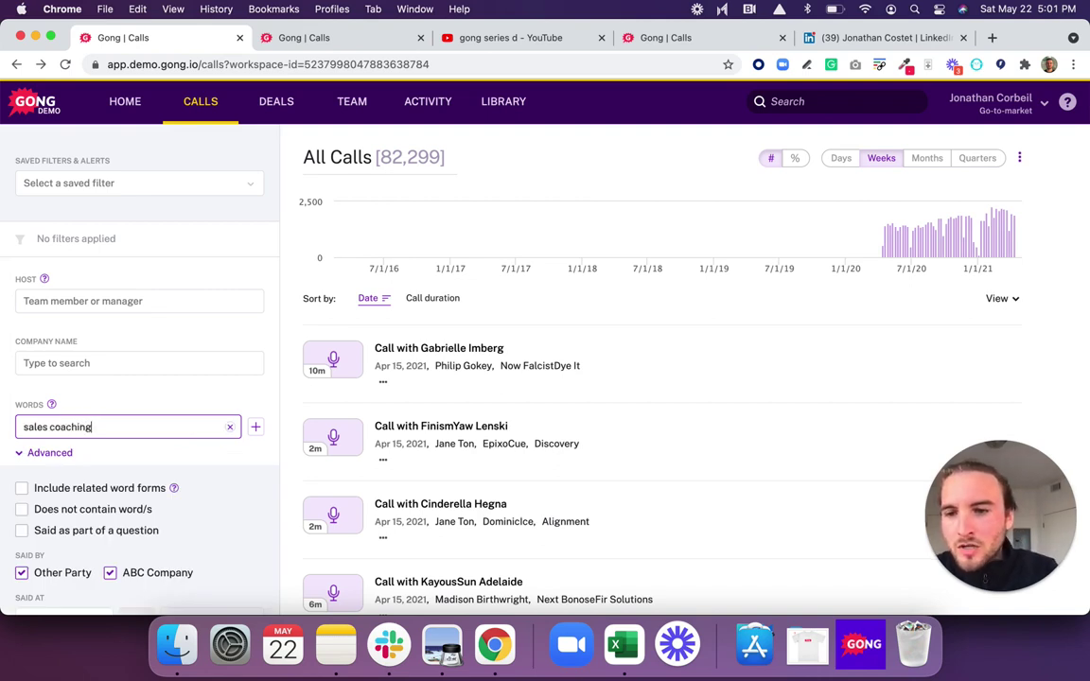
scroll(237, 538, down, 1)
scroll(237, 539, down, 1)
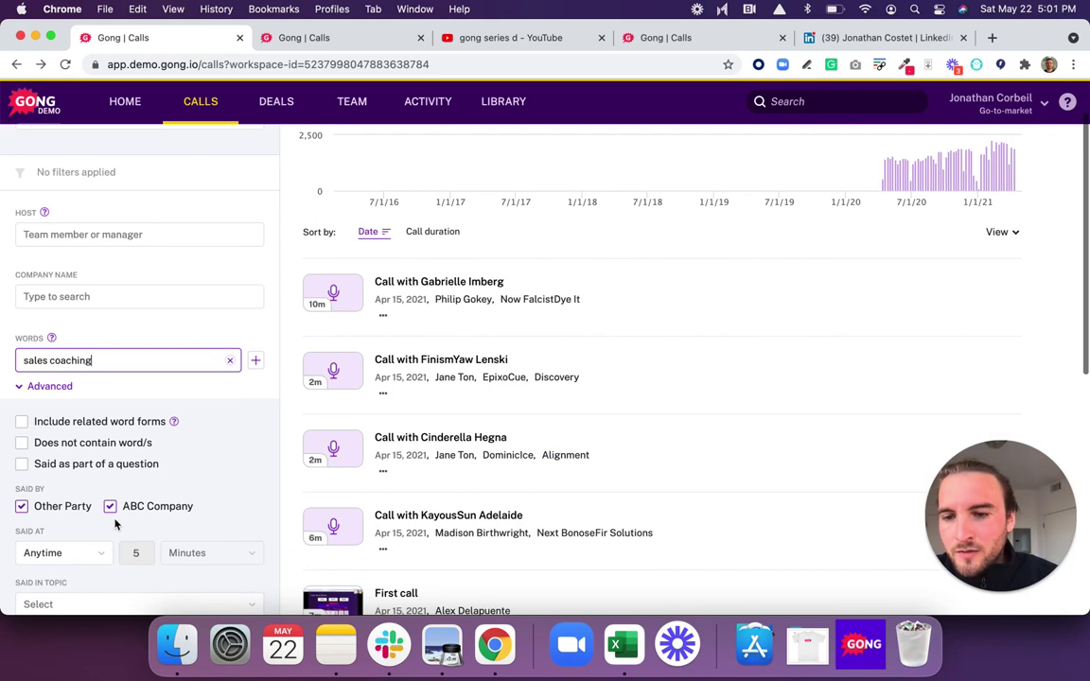
click(214, 505)
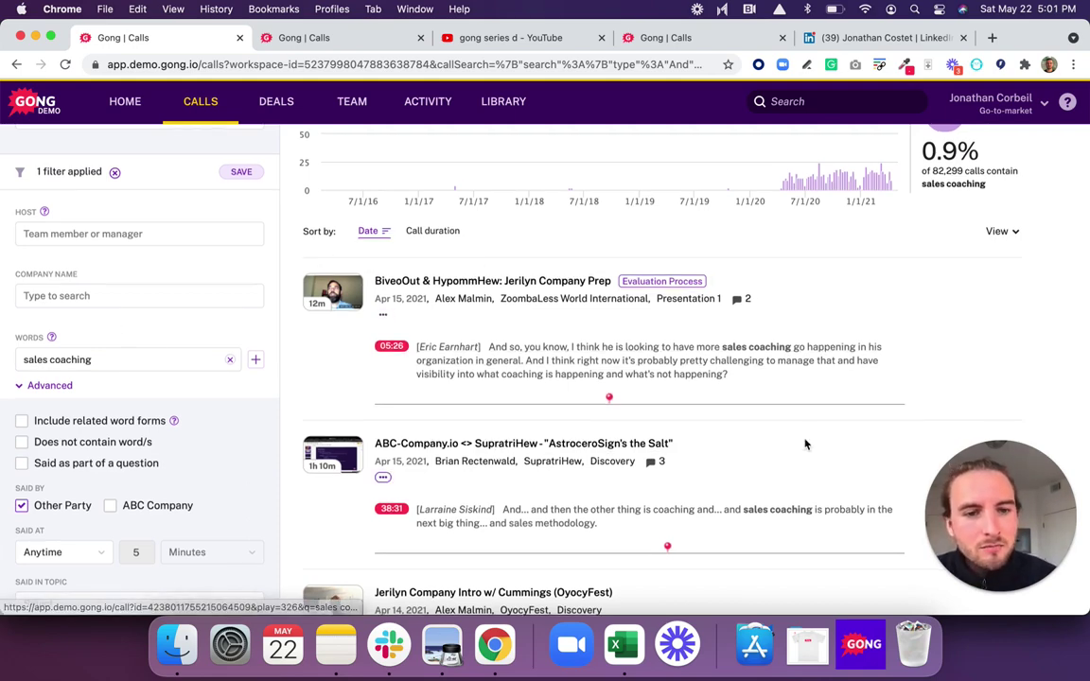
scroll(806, 443, down, 5)
scroll(805, 442, down, 3)
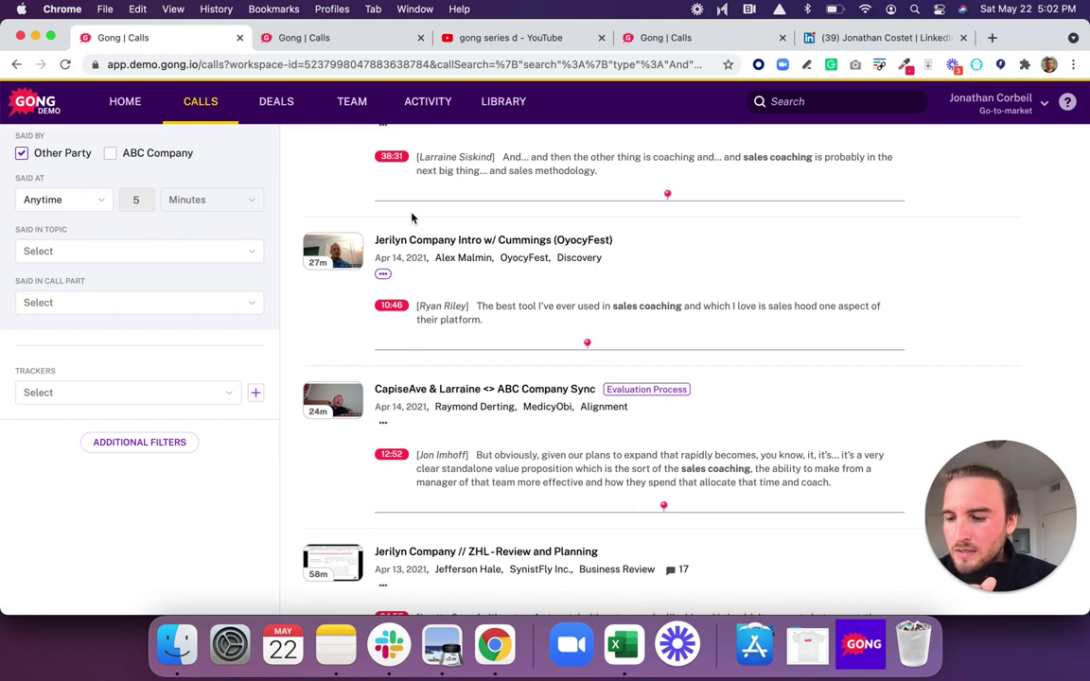
- Switch to the calls filtered by "wow that's cool", expand the advanced word options and read through the matching snippets
click(317, 37)
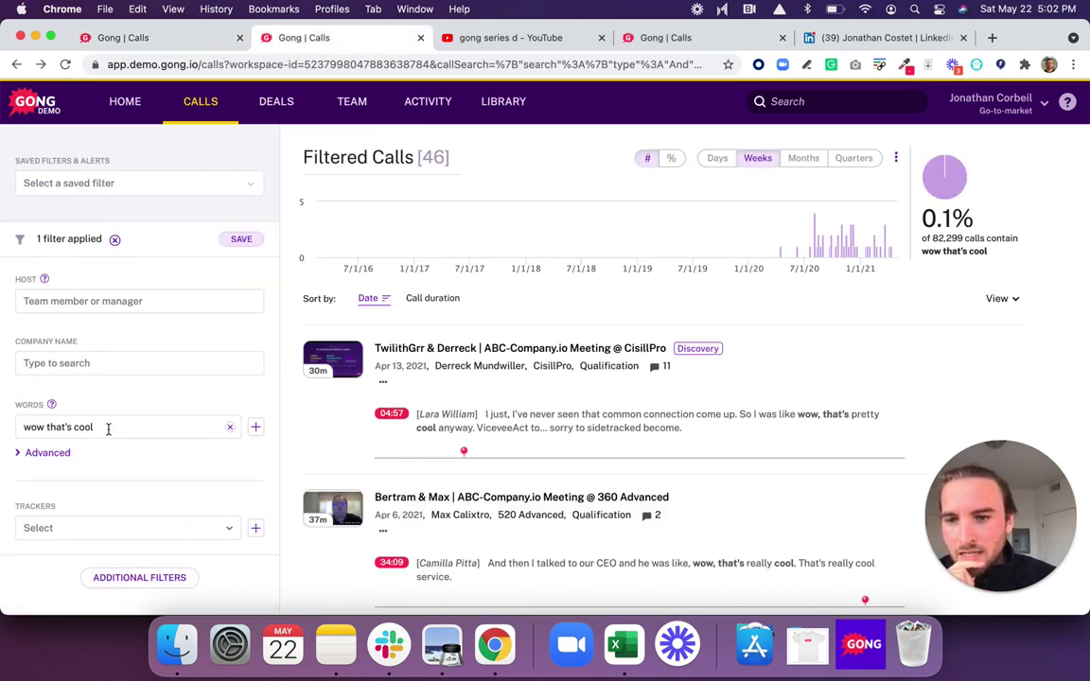
click(19, 453)
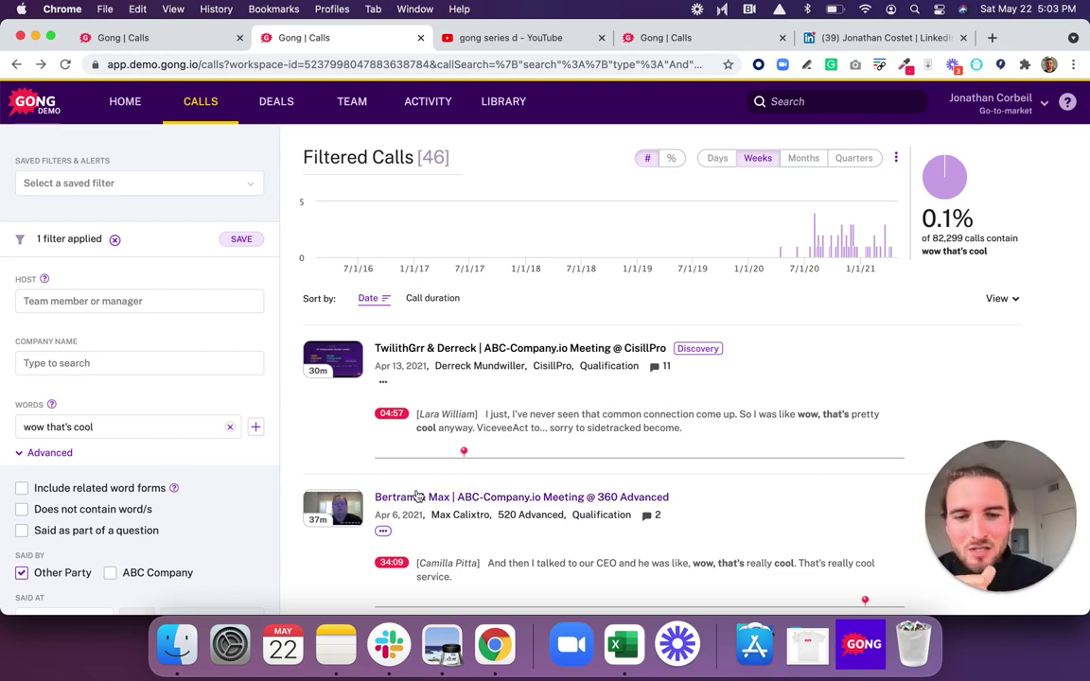
scroll(463, 489, down, 2)
scroll(464, 489, down, 5)
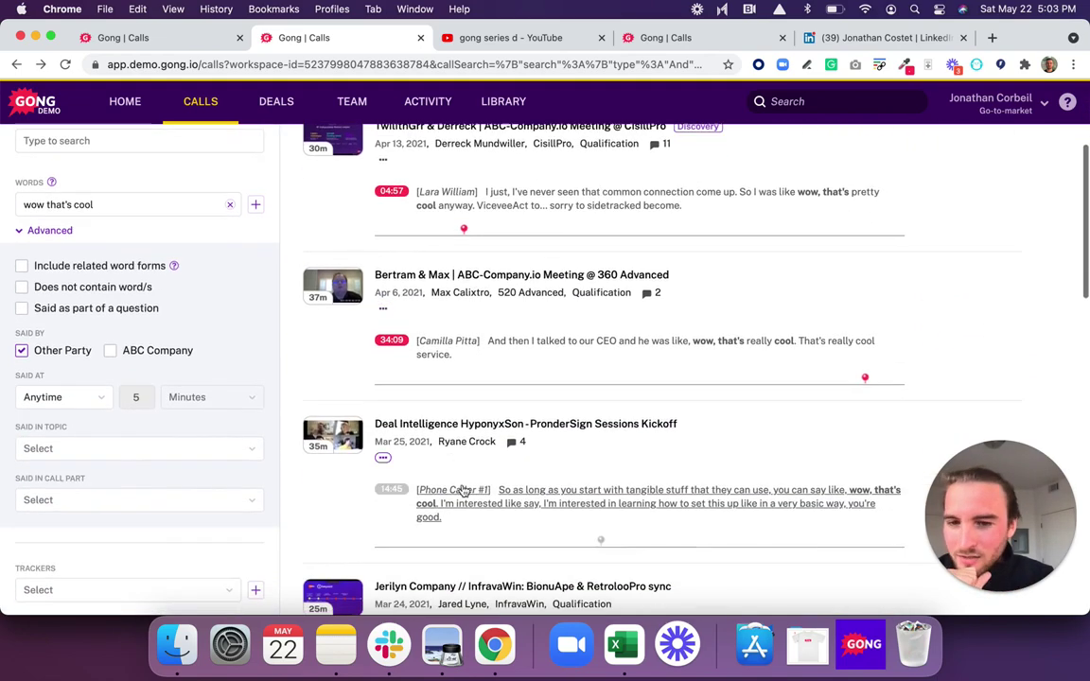
scroll(464, 489, down, 2)
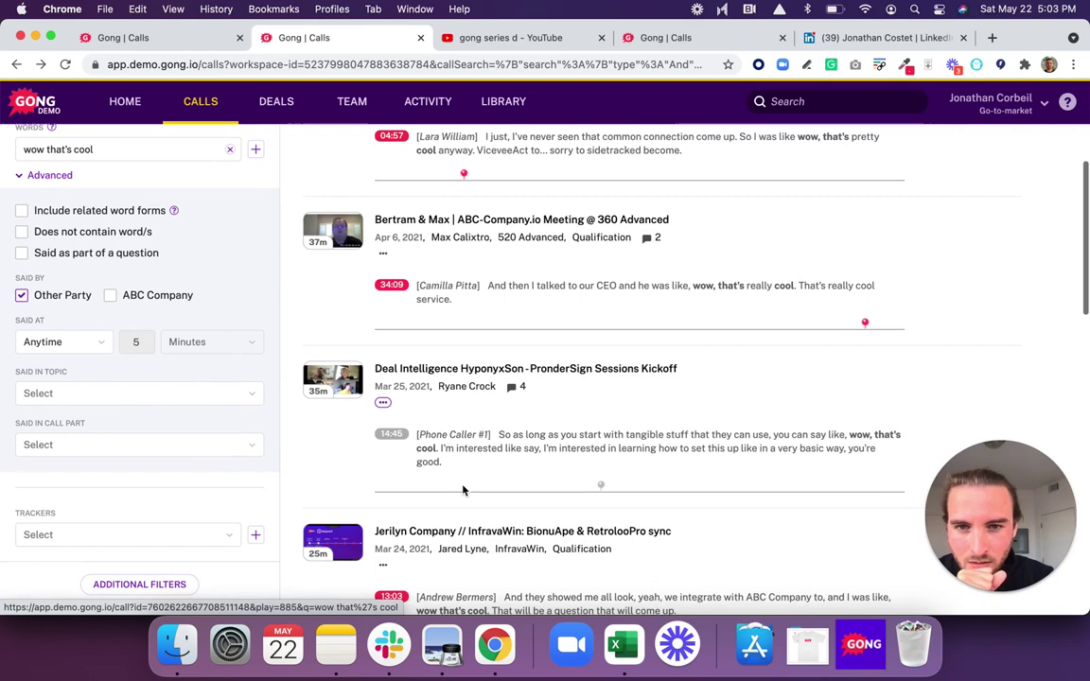
scroll(493, 454, down, 5)
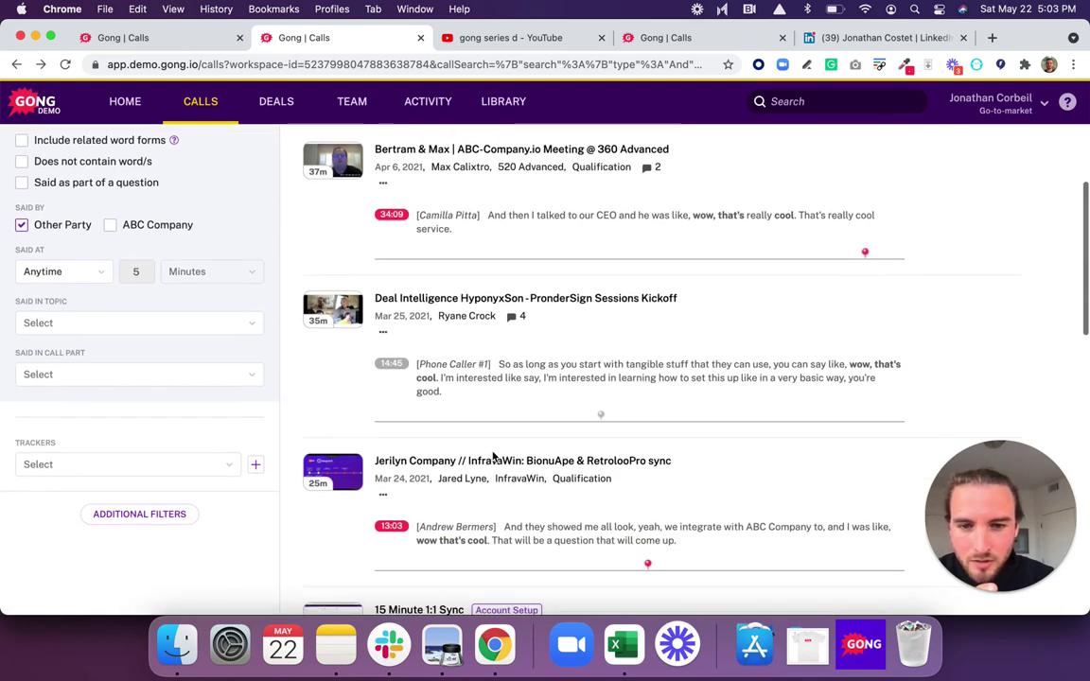
scroll(493, 457, down, 2)
scroll(492, 457, down, 8)
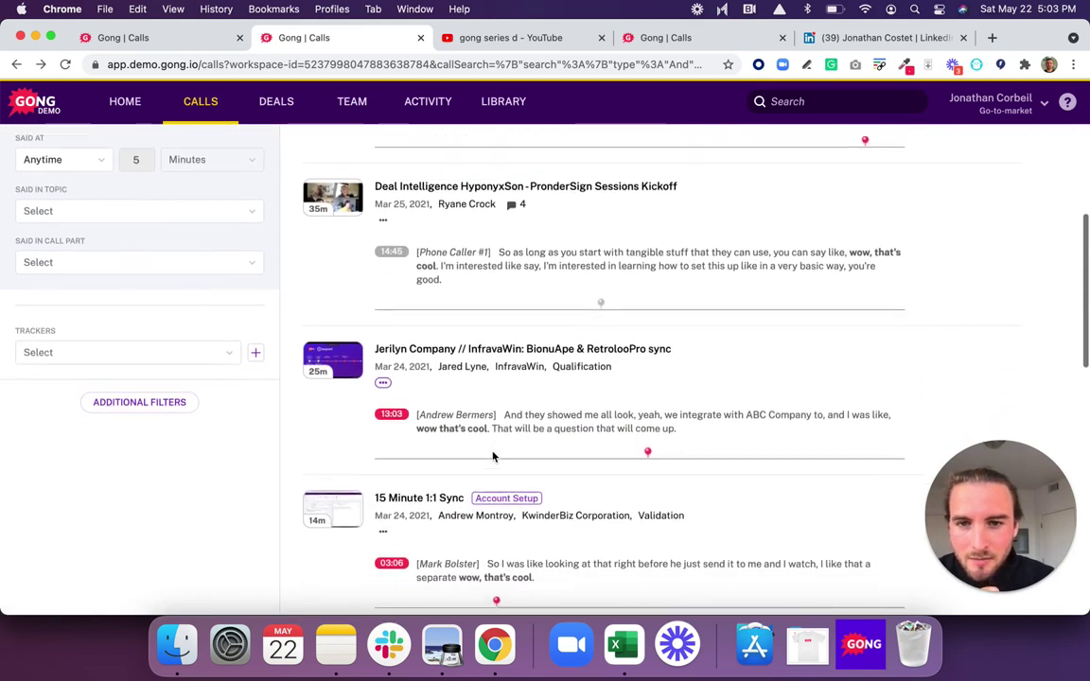
scroll(492, 457, down, 1)
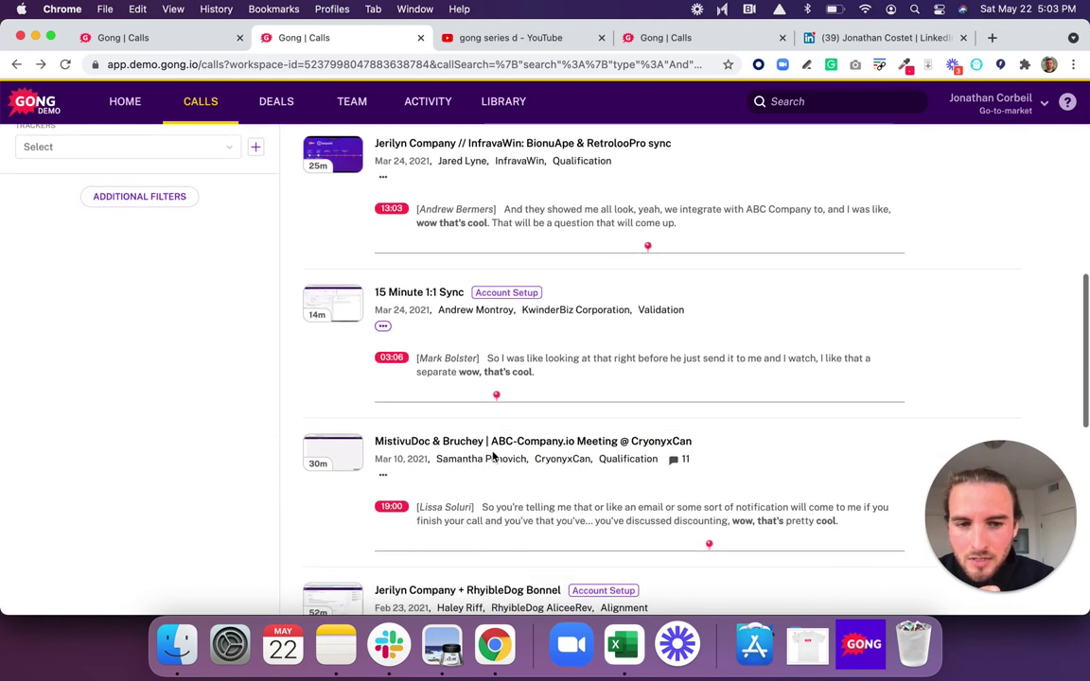
- Open the CryonyxCan meeting at its "wow, that's pretty cool" snippet, play it briefly beside the speaker timeline and pause it
click(783, 515)
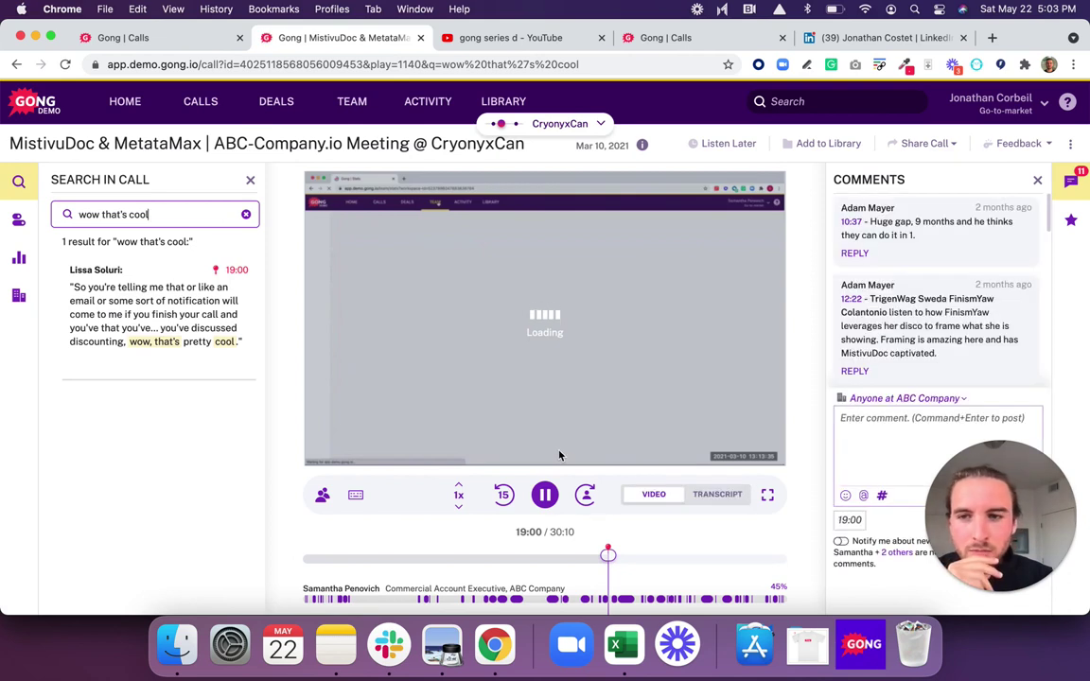
scroll(560, 455, down, 2)
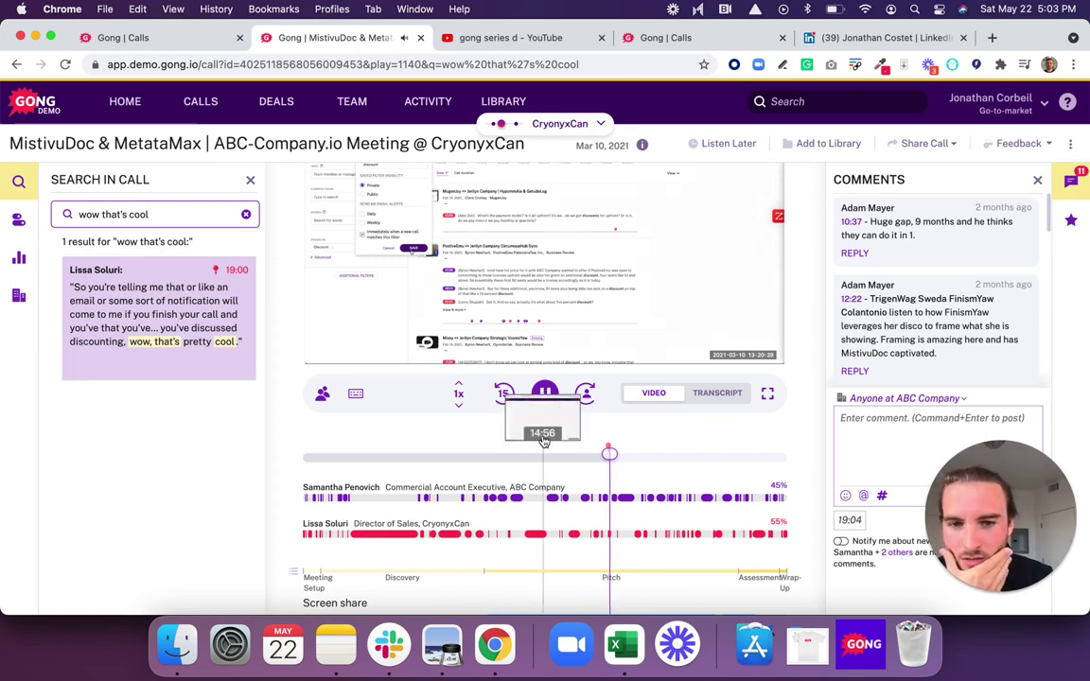
click(547, 394)
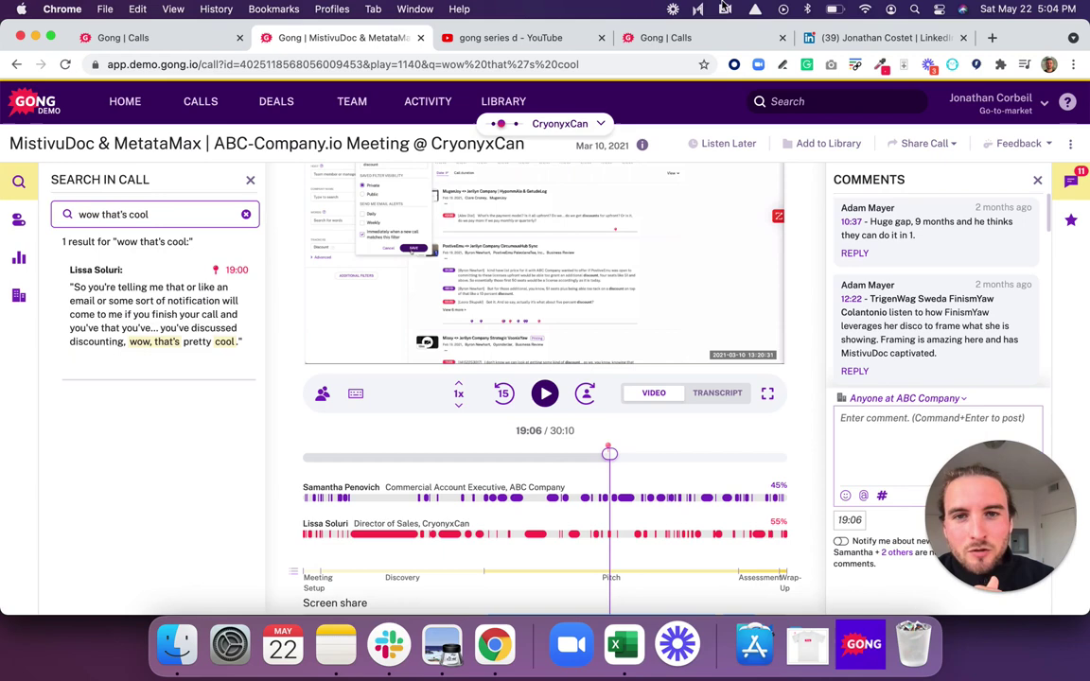
- Switch to the YouTube results for "gong series d" and view the Series D announcement video's entry
click(508, 42)
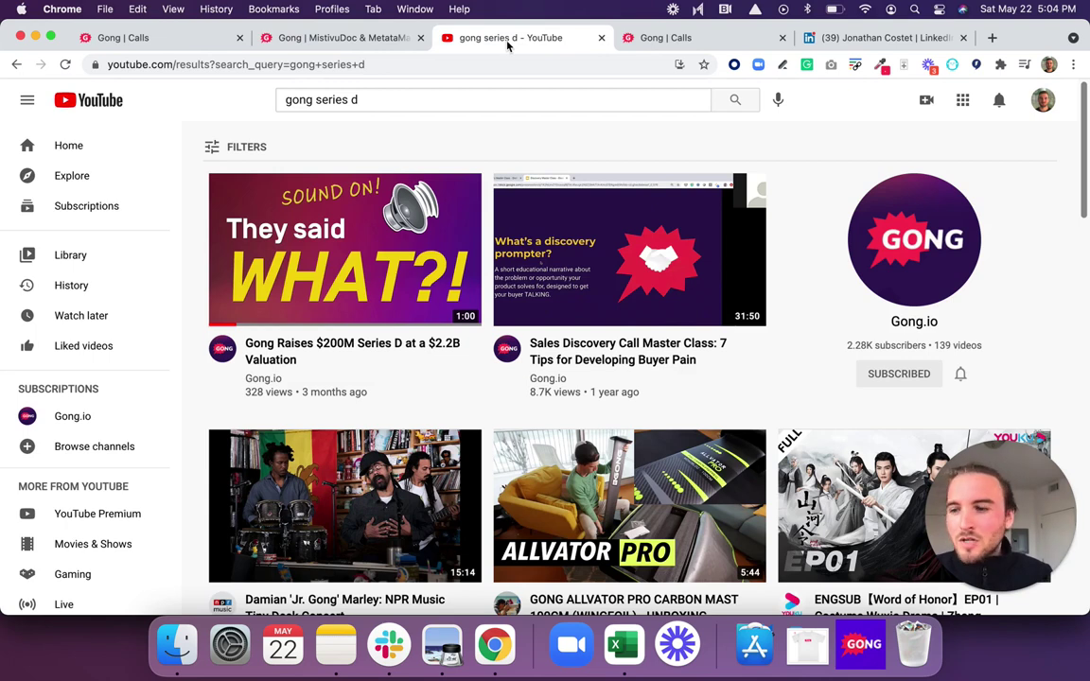
mouse_move(387, 269)
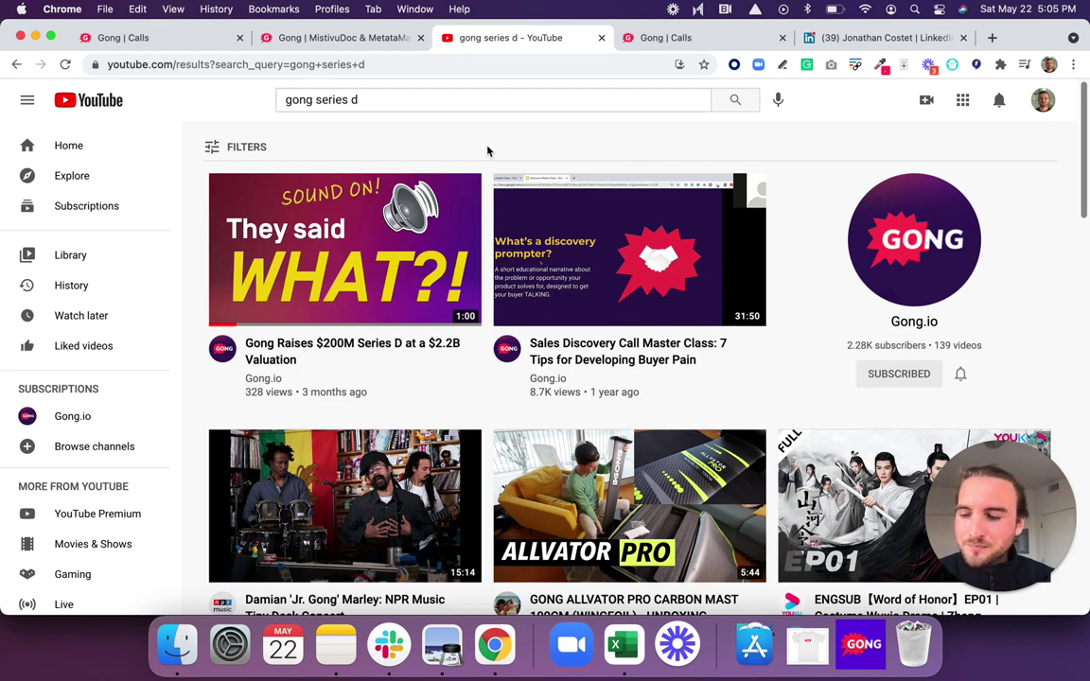
- Return to Gong's unfiltered calls list and filter it for "zoom" said only by the other party, excluding ABC Company
click(729, 38)
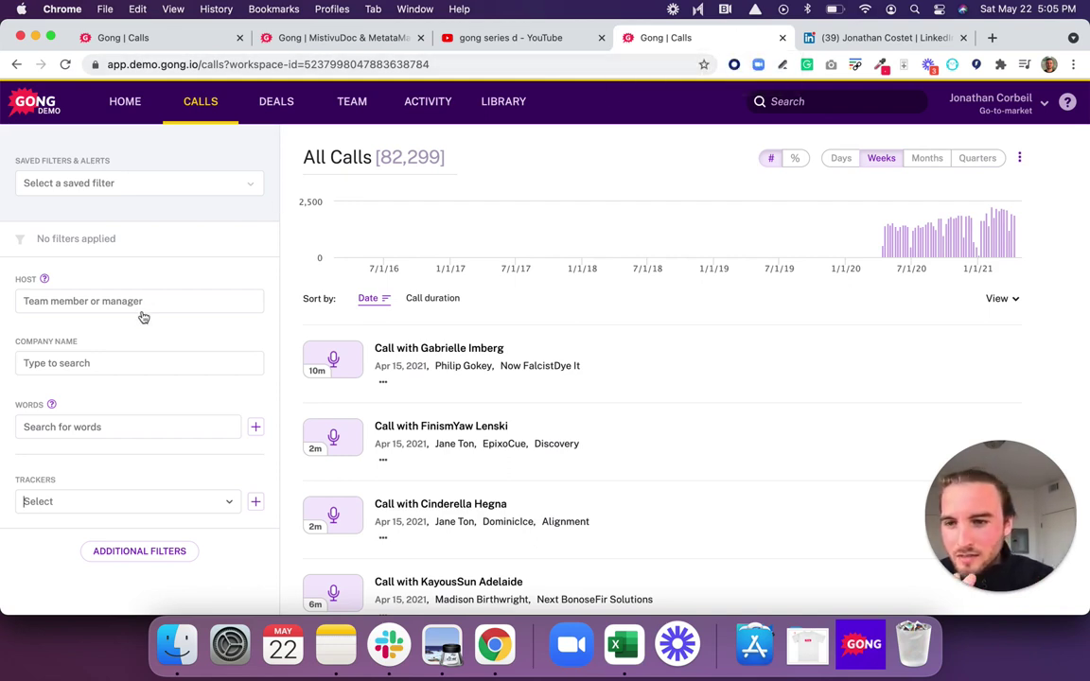
click(86, 427)
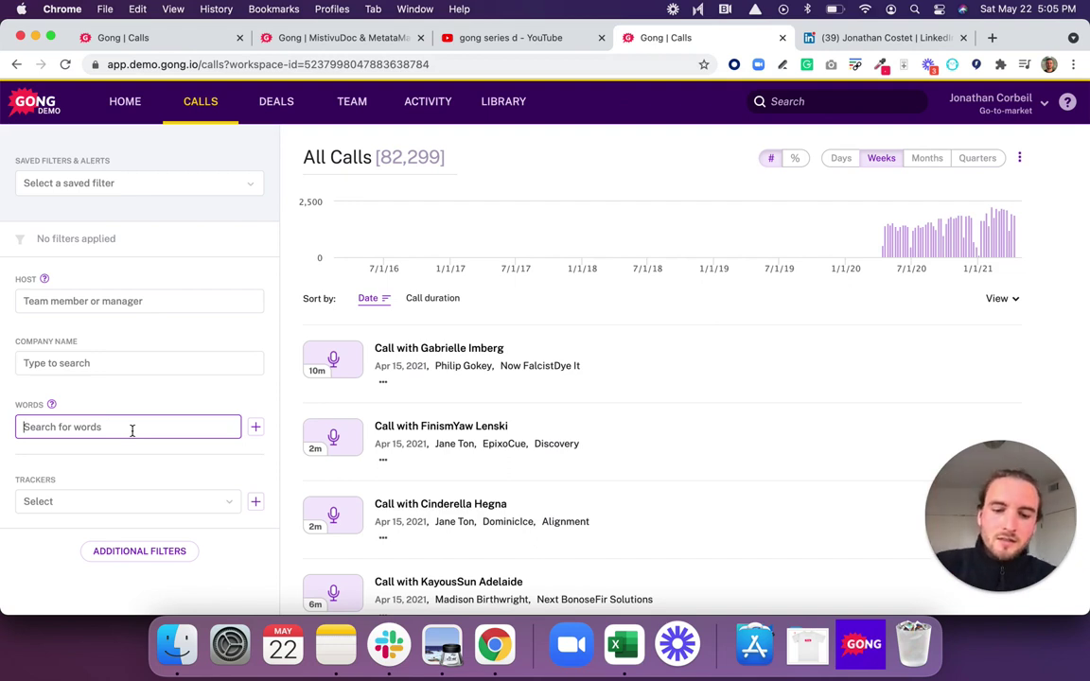
text(zoom)
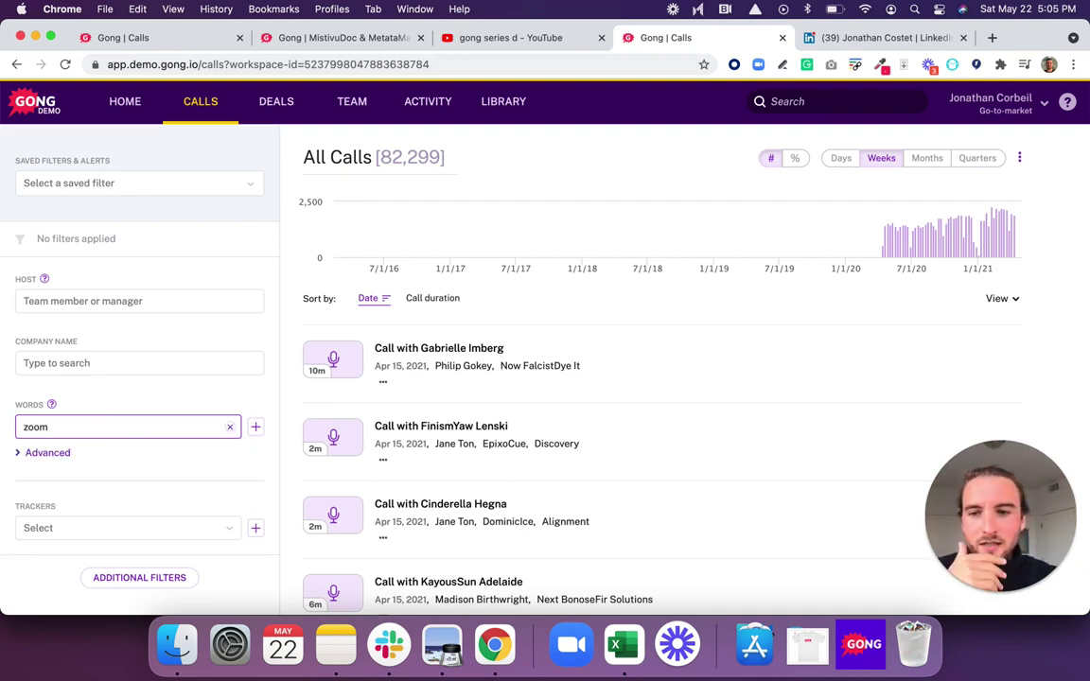
key(Return)
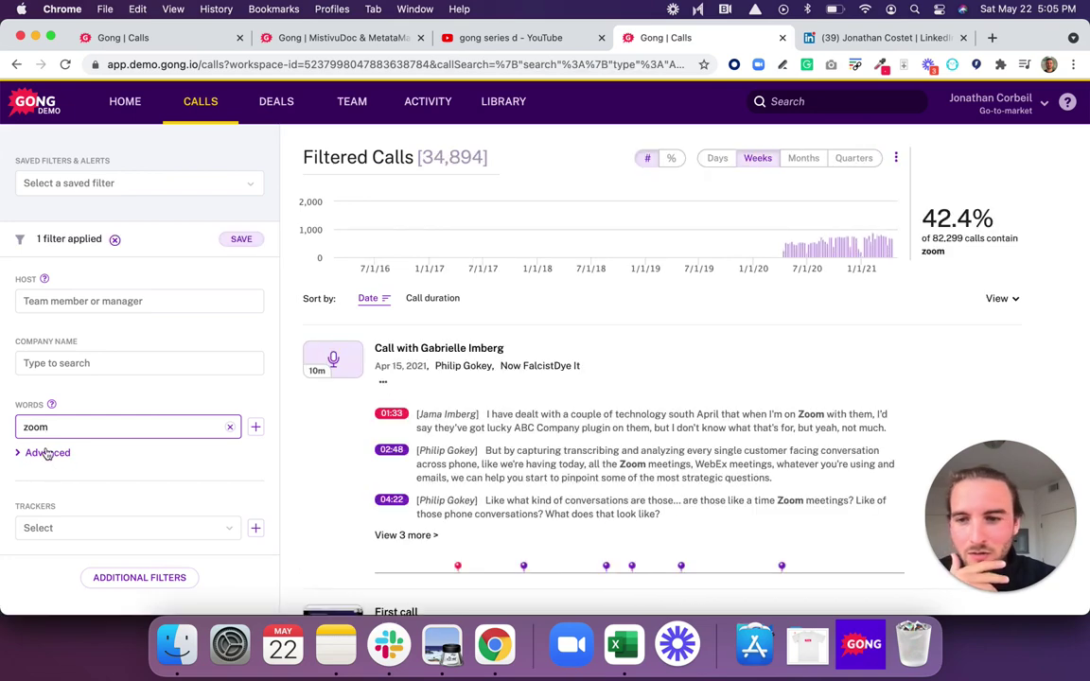
click(48, 452)
scroll(135, 518, down, 2)
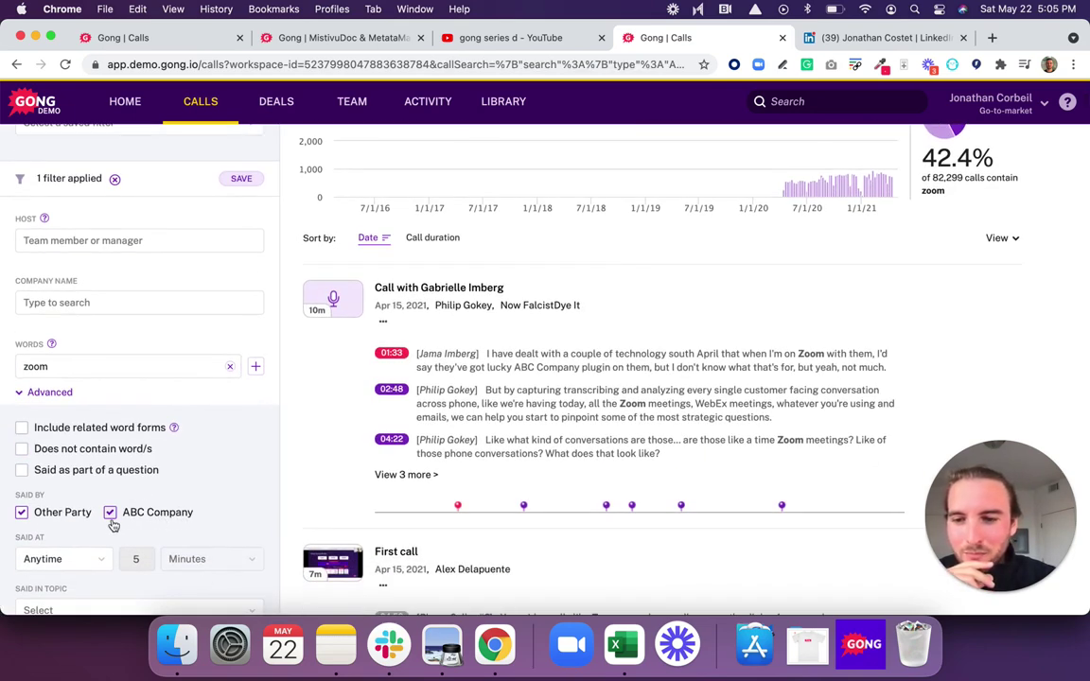
click(110, 512)
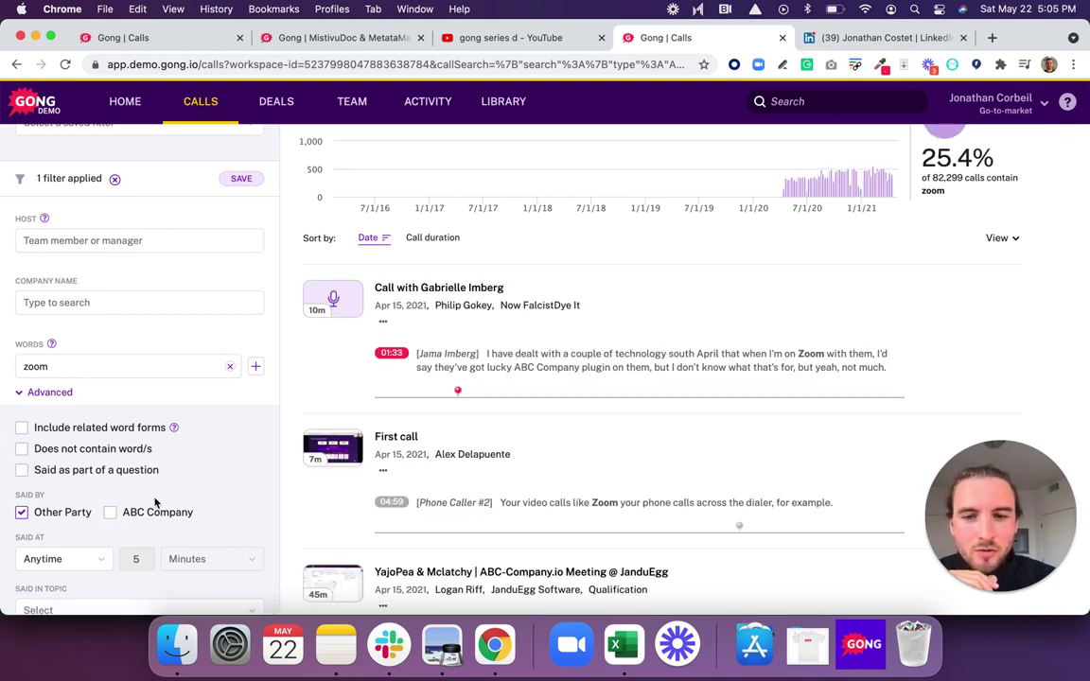
- Add a CRM opportunity filter that limits the calls to a current stage of Closed Lost
scroll(156, 502, down, 5)
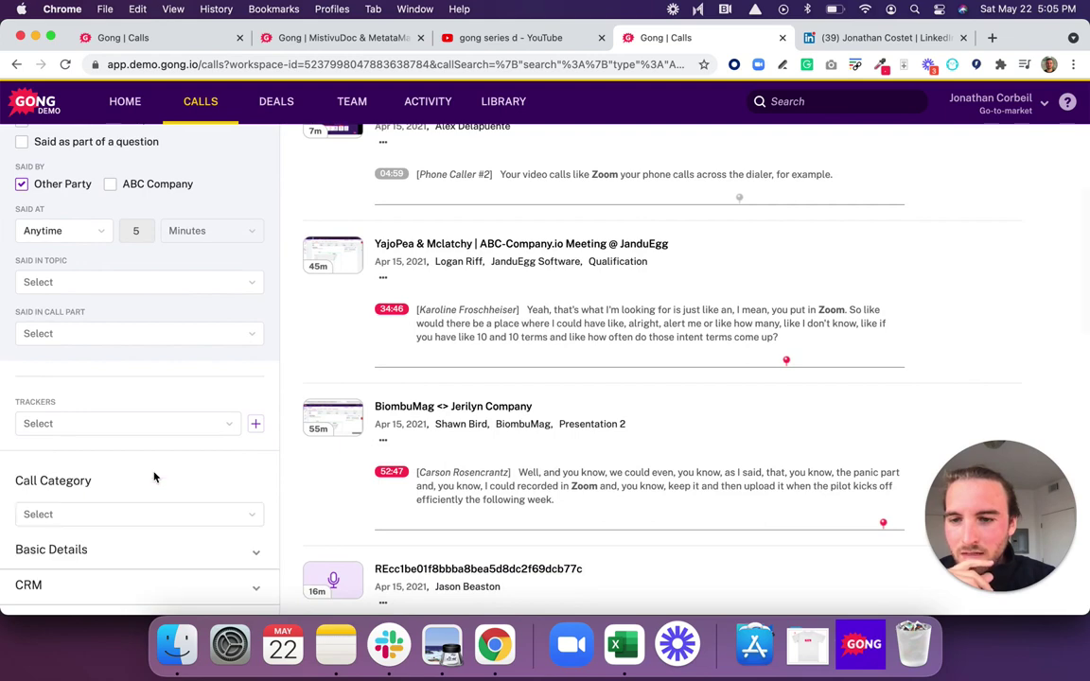
scroll(155, 477, down, 4)
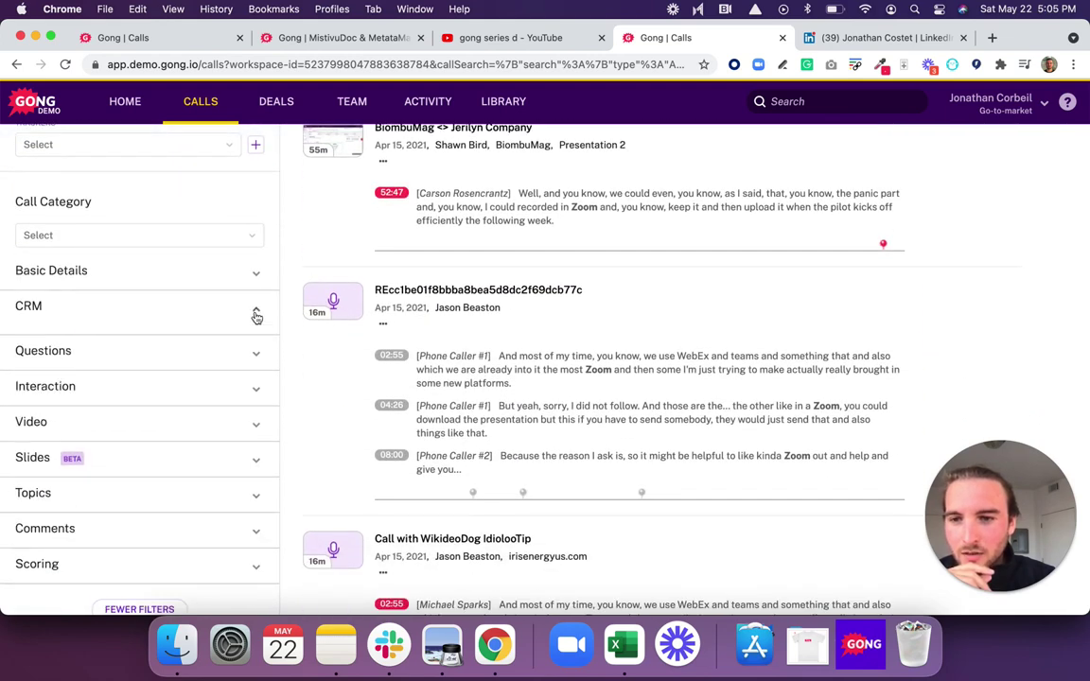
click(255, 316)
scroll(221, 486, down, 1)
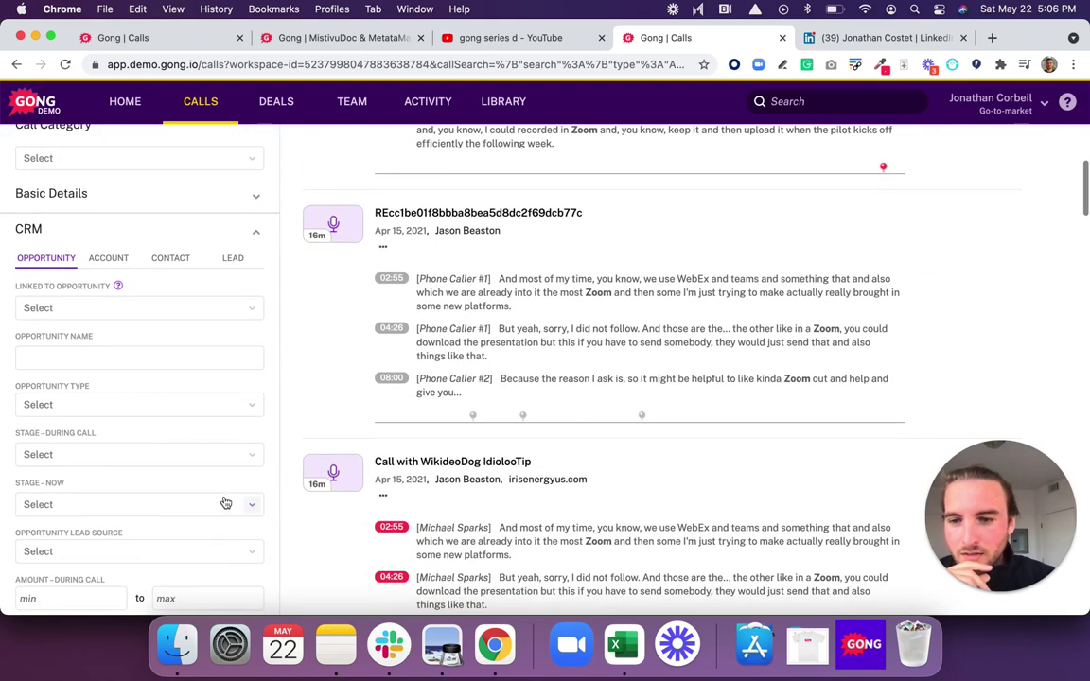
click(226, 502)
click(195, 534)
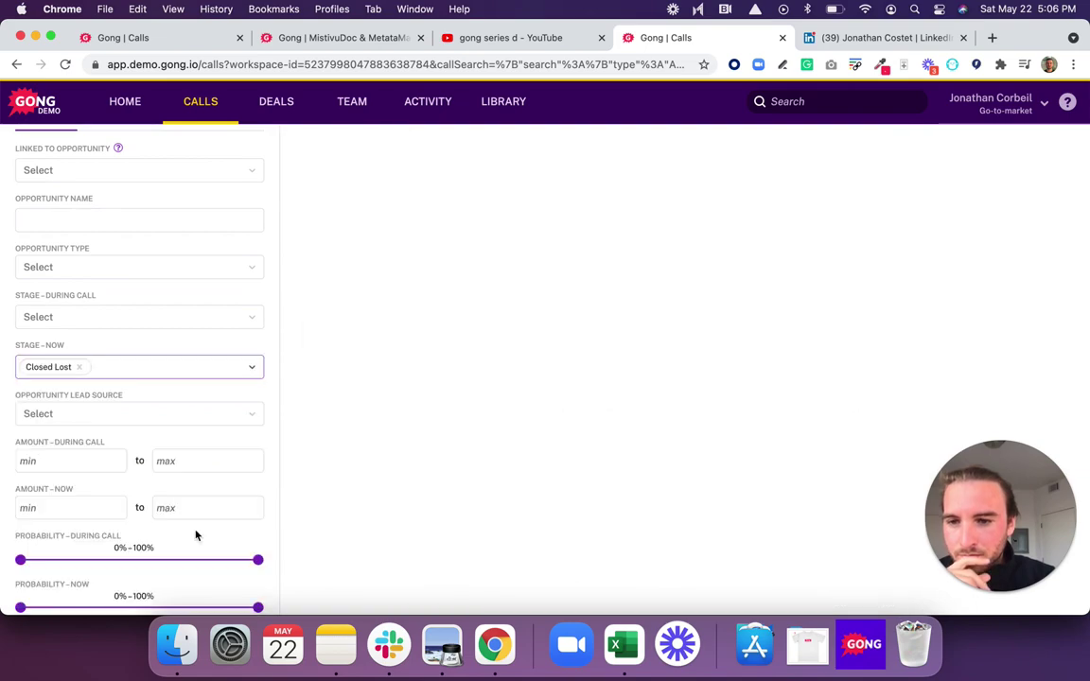
- Review the filtered calls' weekly chart and open the additional options to show the CSV download
scroll(360, 322, up, 3)
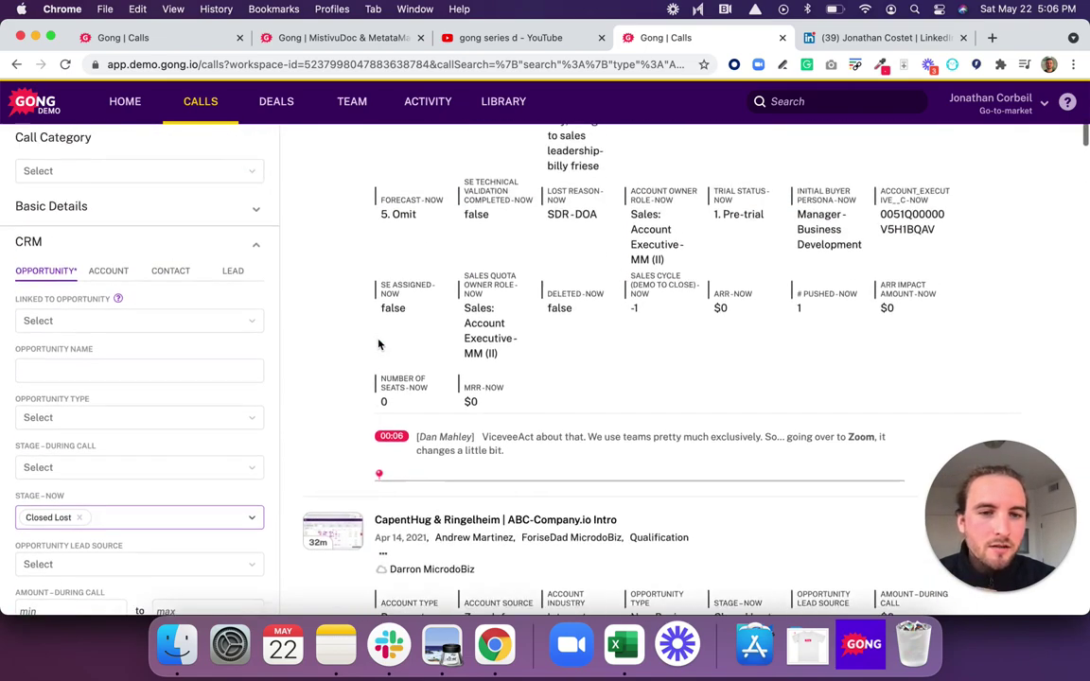
scroll(379, 345, up, 10)
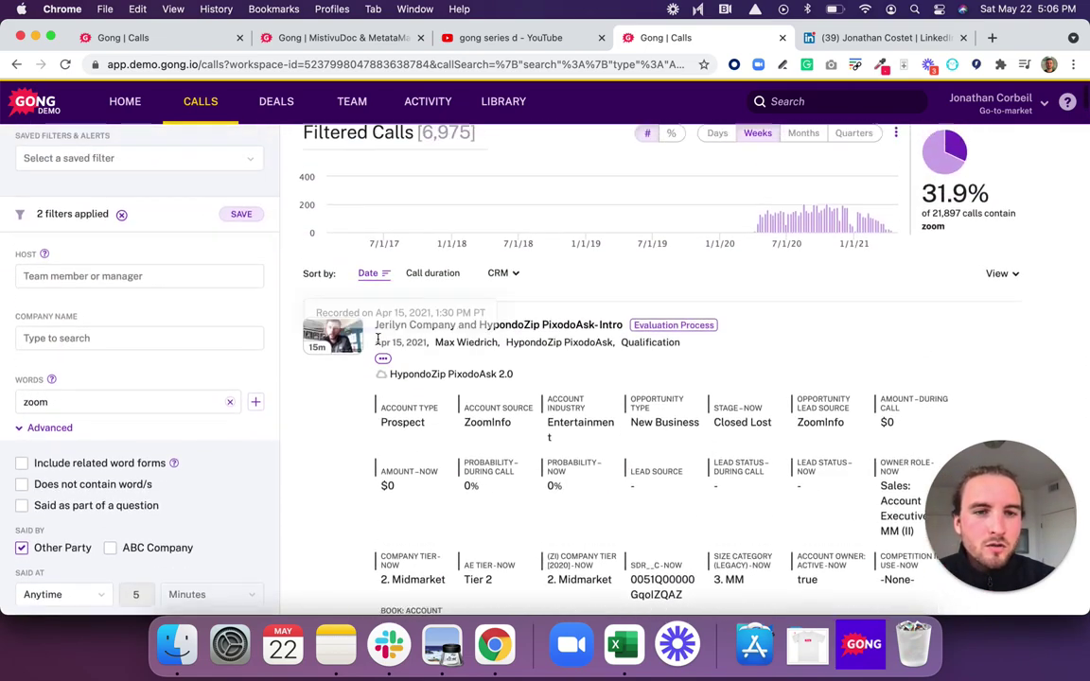
scroll(378, 338, up, 2)
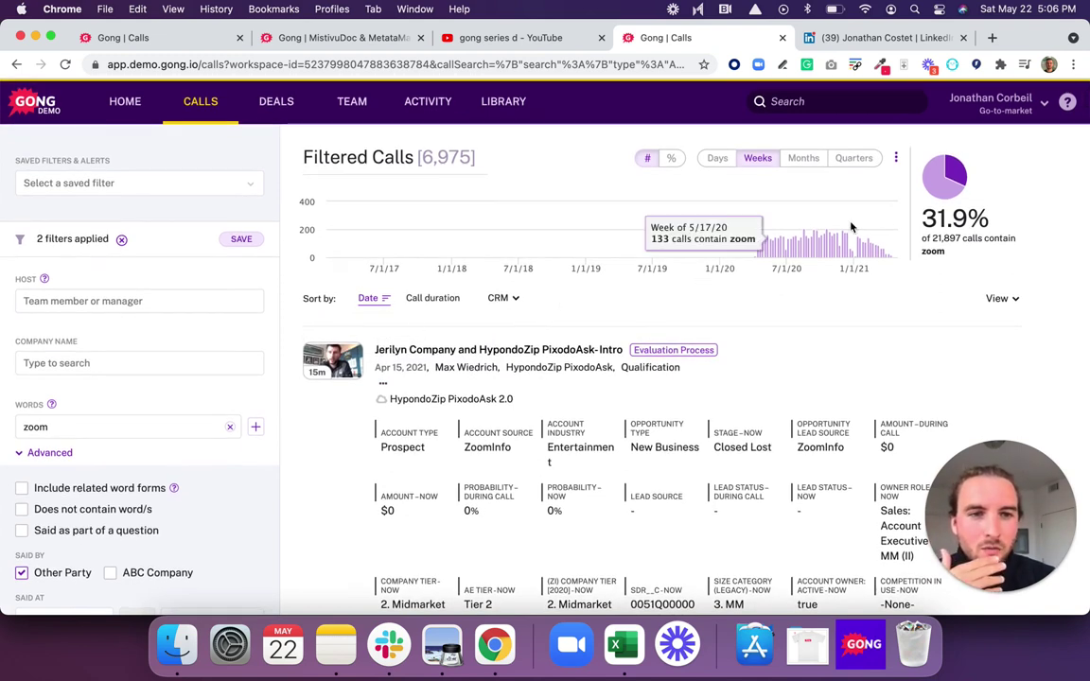
click(895, 159)
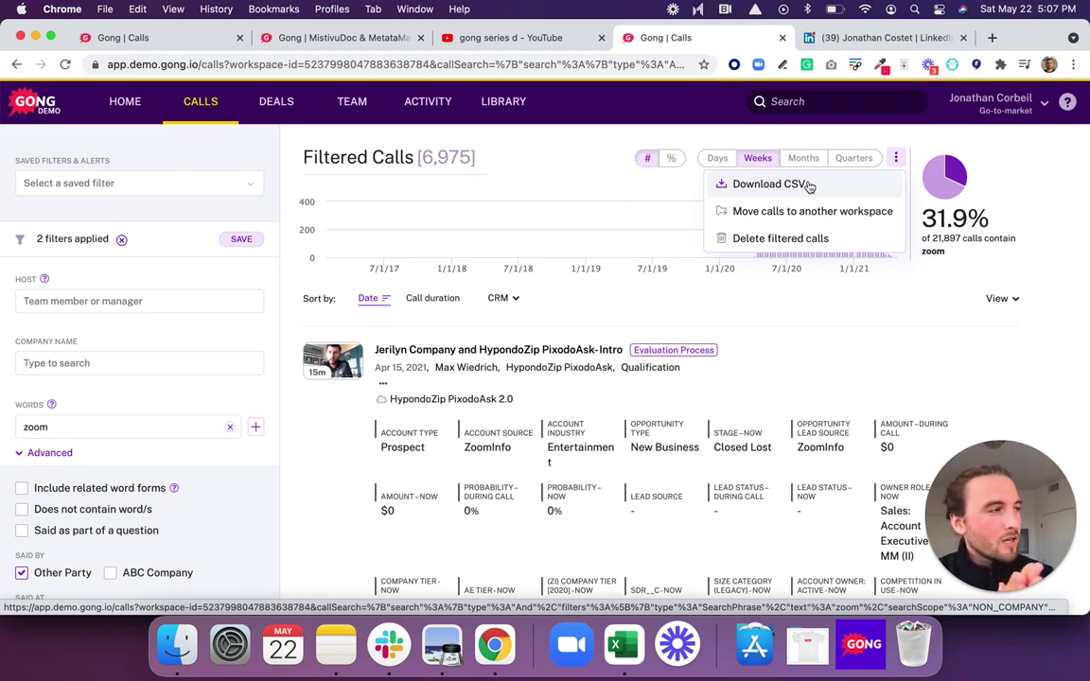
- Switch to the presenter's LinkedIn profile page
click(890, 41)
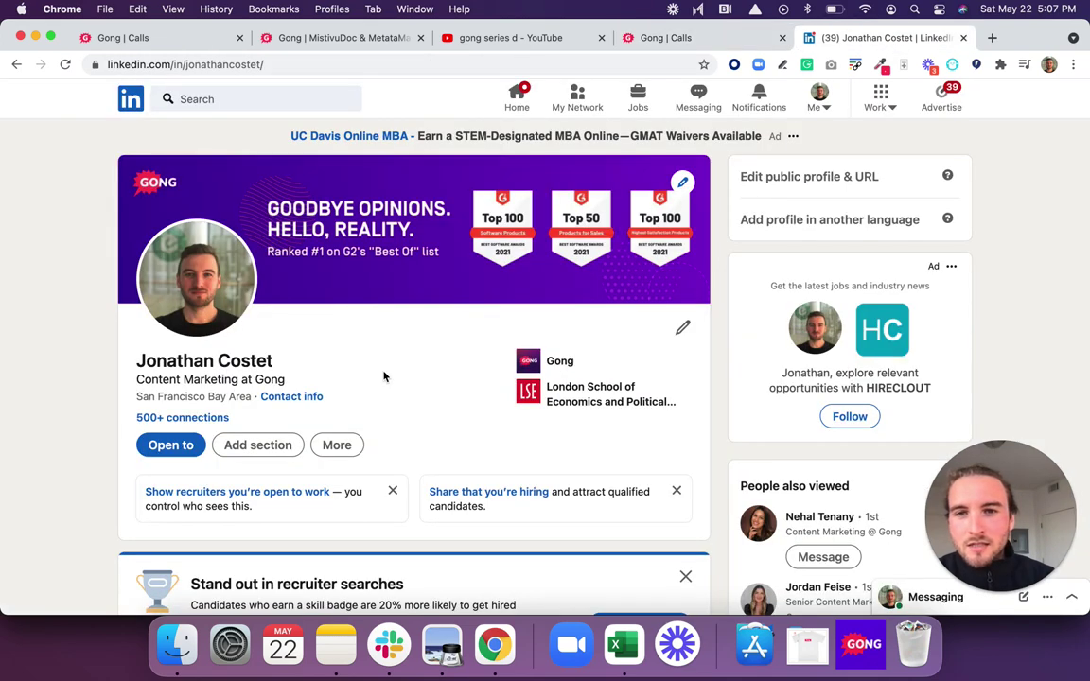